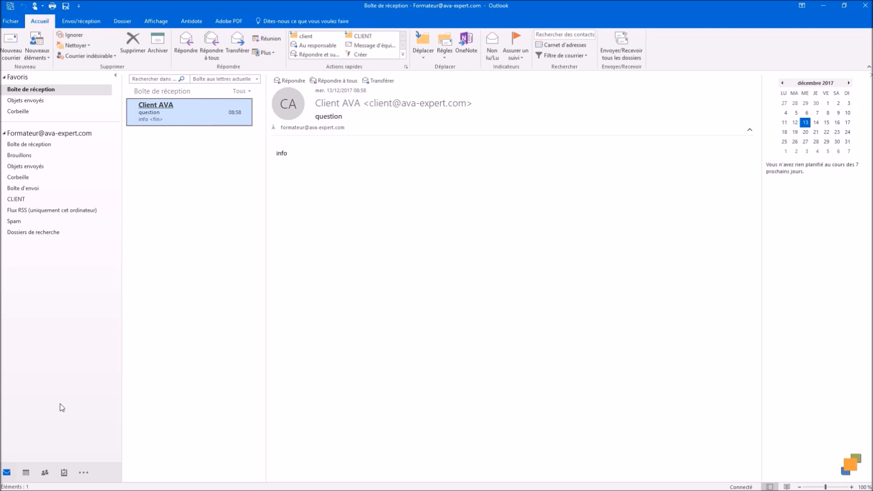
Open the calendar and compare the day, work week, week and month layouts, finishing on the work week
mouse_move(27, 476)
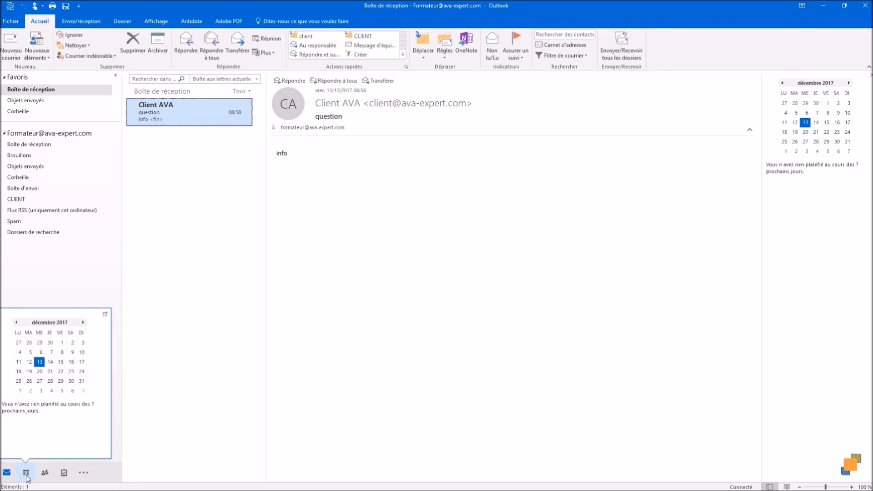
left_click(26, 475)
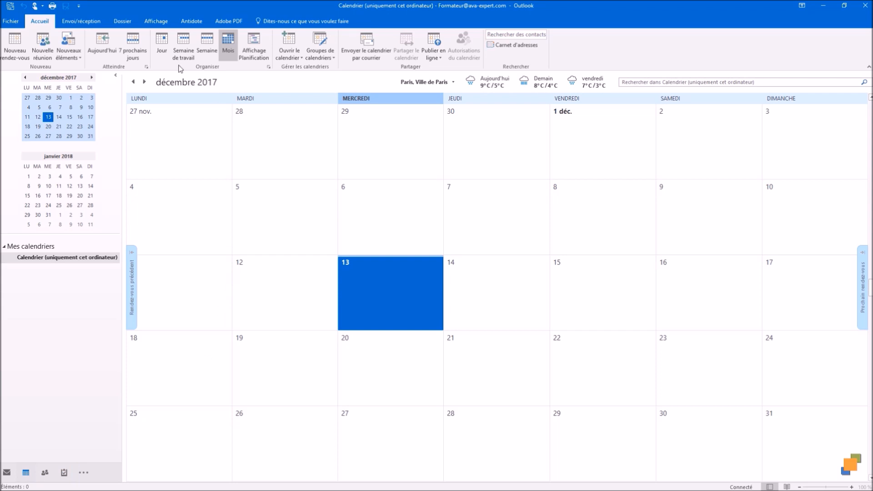
left_click(161, 46)
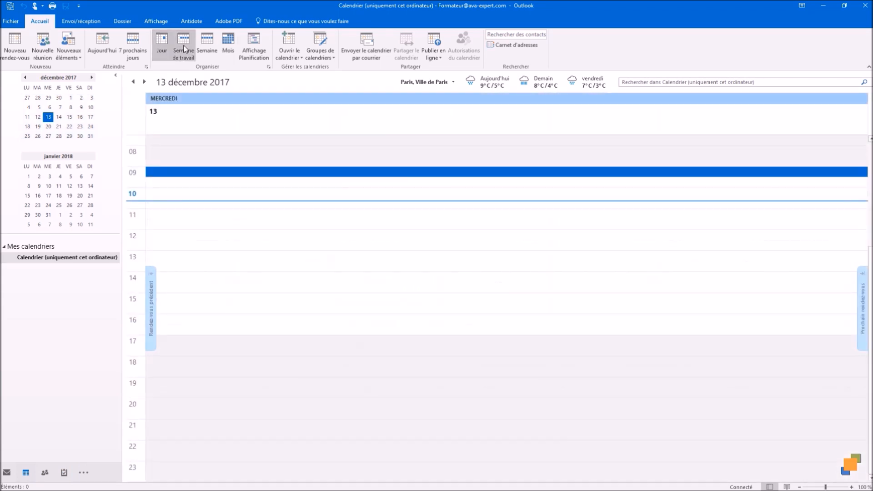
left_click(184, 45)
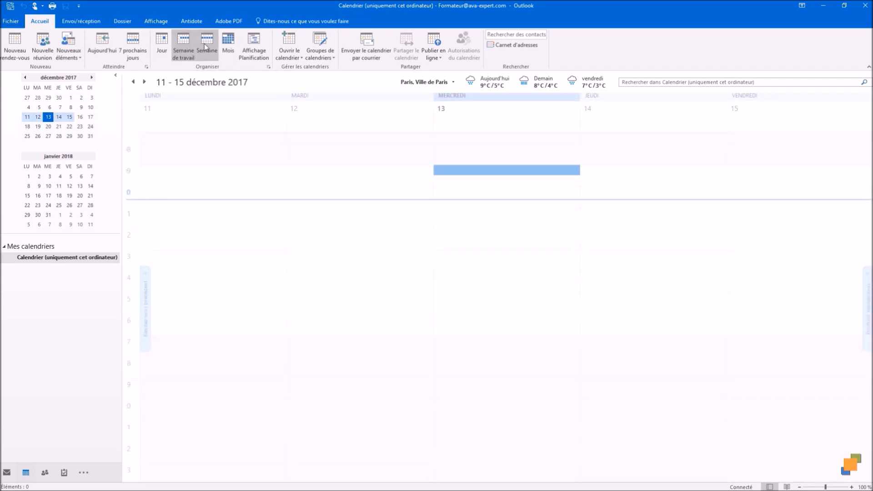
left_click(205, 43)
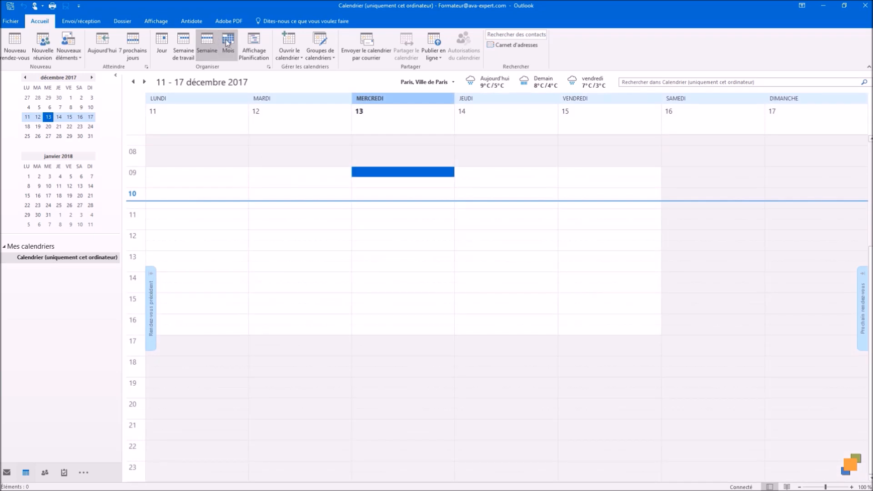
left_click(227, 43)
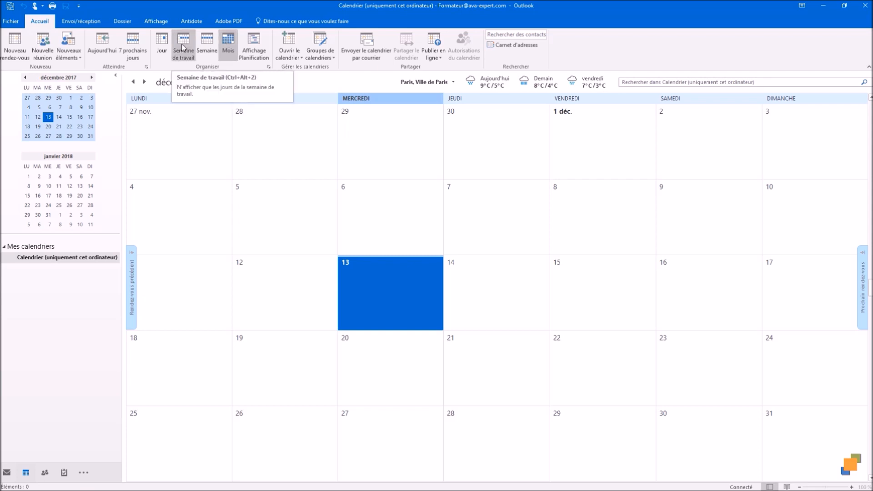
left_click(182, 45)
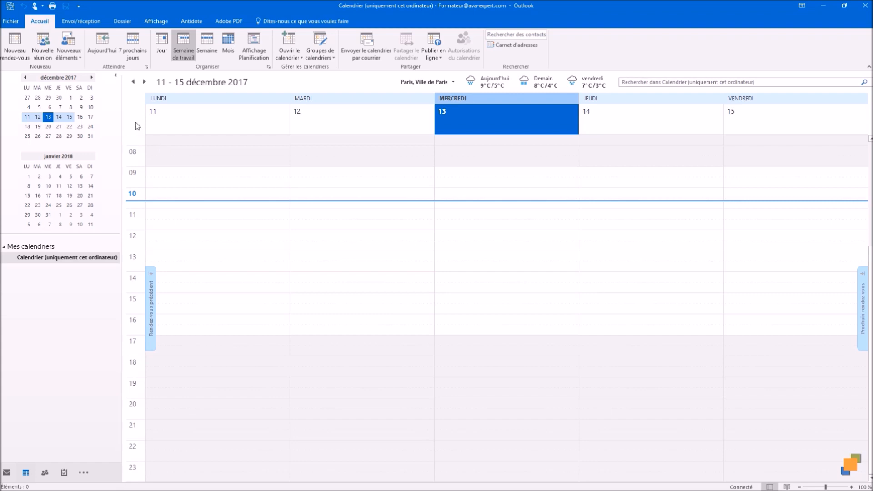
In the calendar options, enable a second time zone and set it to (UTC-05:00) Haïti
left_click(11, 21)
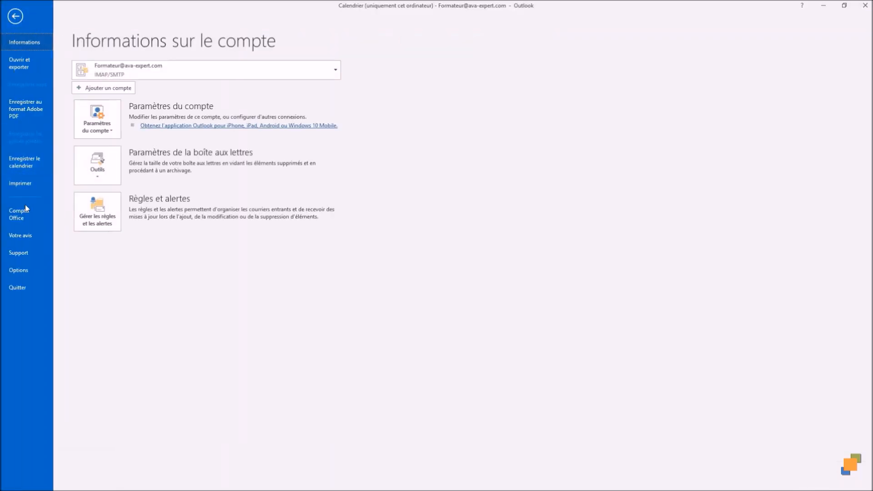
left_click(24, 274)
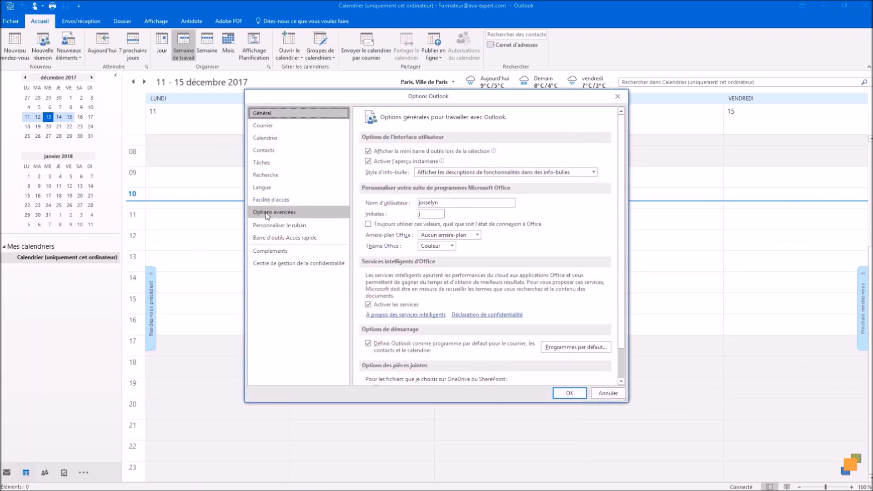
left_click(293, 137)
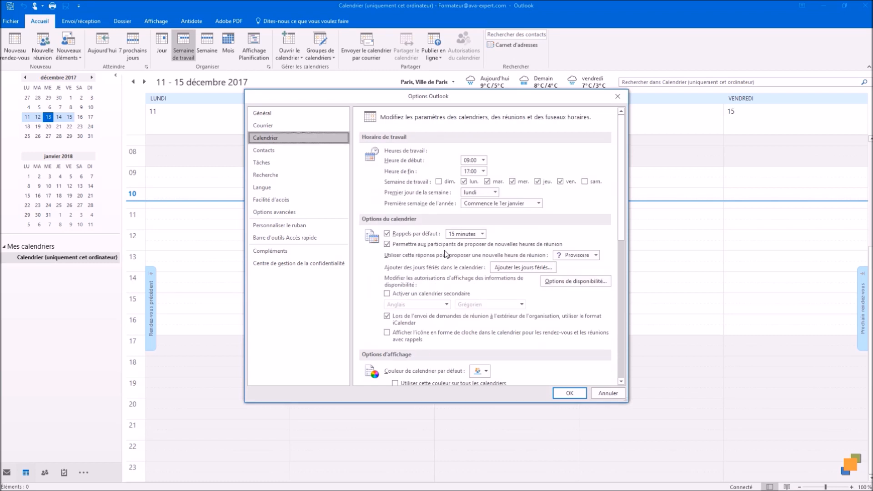
scroll(445, 256, "down", 3)
scroll(445, 256, "down", 5)
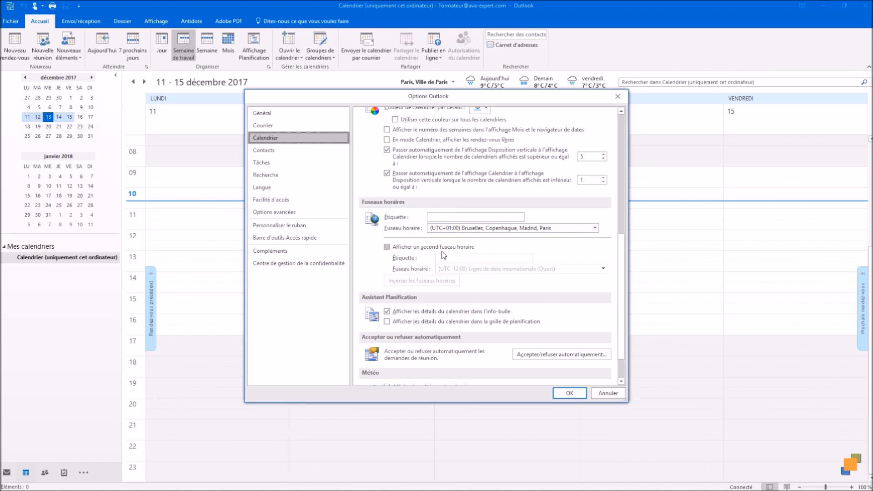
left_click(387, 249)
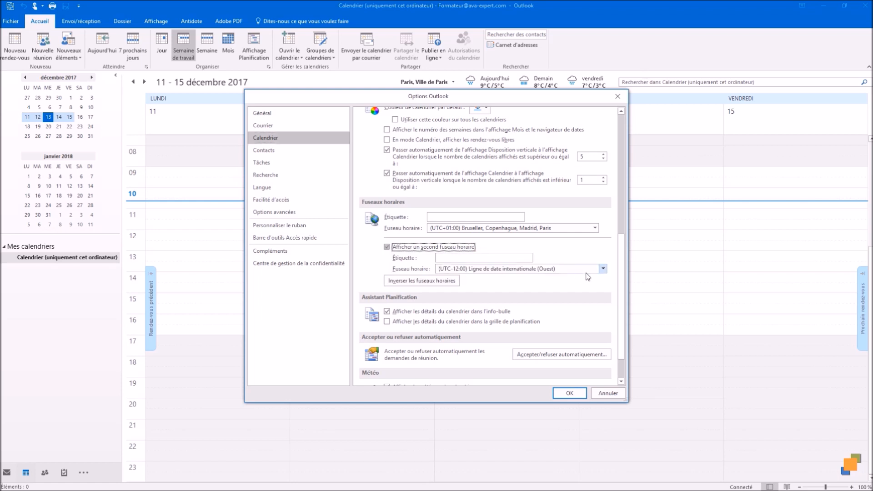
left_click(604, 269)
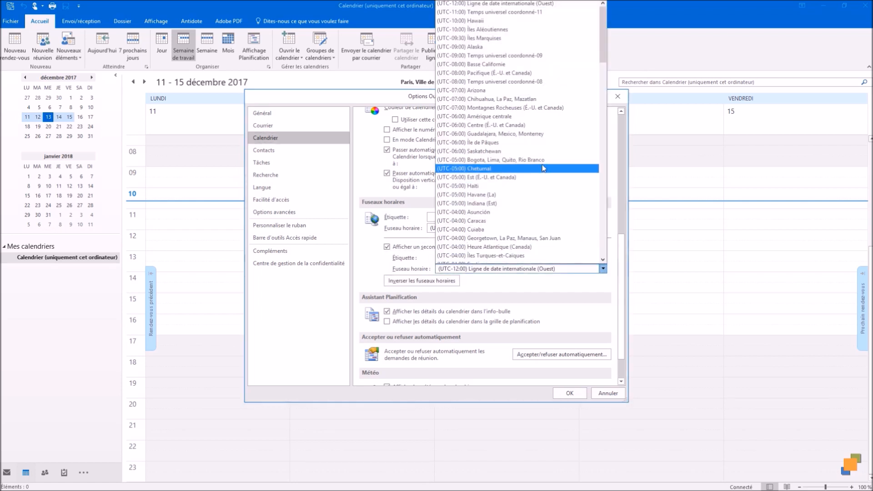
left_click(510, 186)
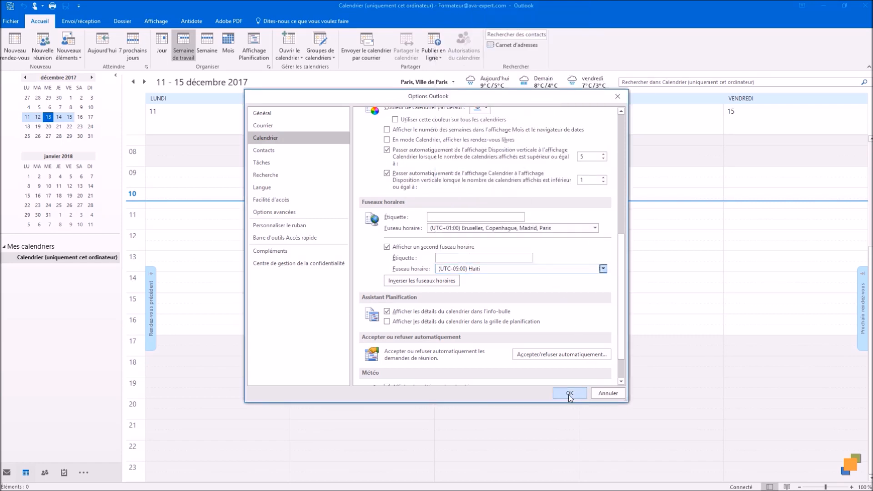
left_click(569, 393)
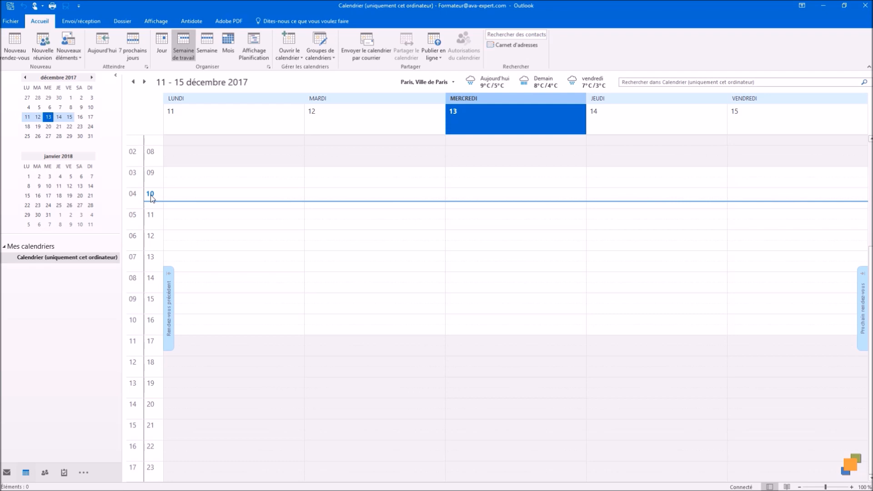
Return to the inbox and create a calendar appointment from the message with the subject "question"
left_click(7, 473)
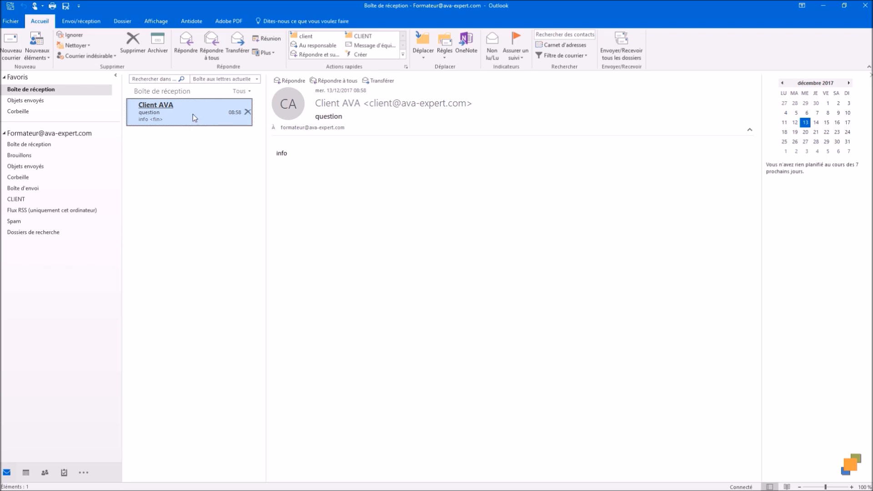
left_click_drag(195, 118, 26, 478)
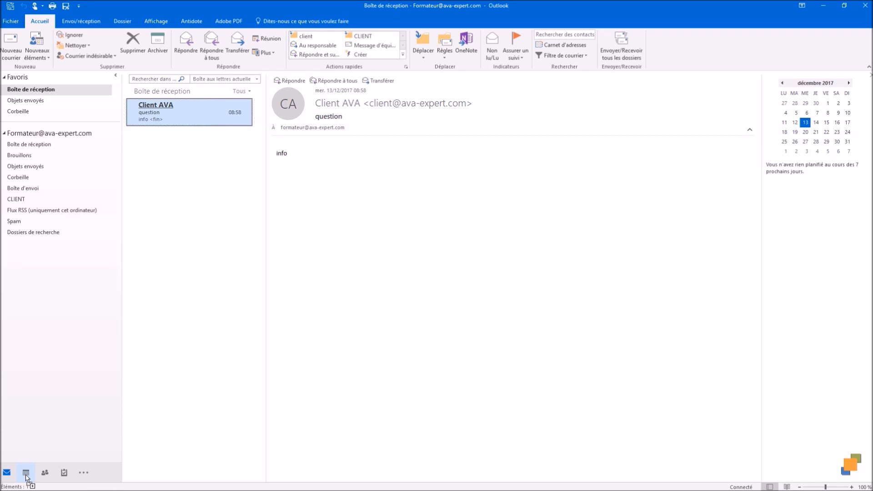
left_click_drag(25, 478, 26, 478)
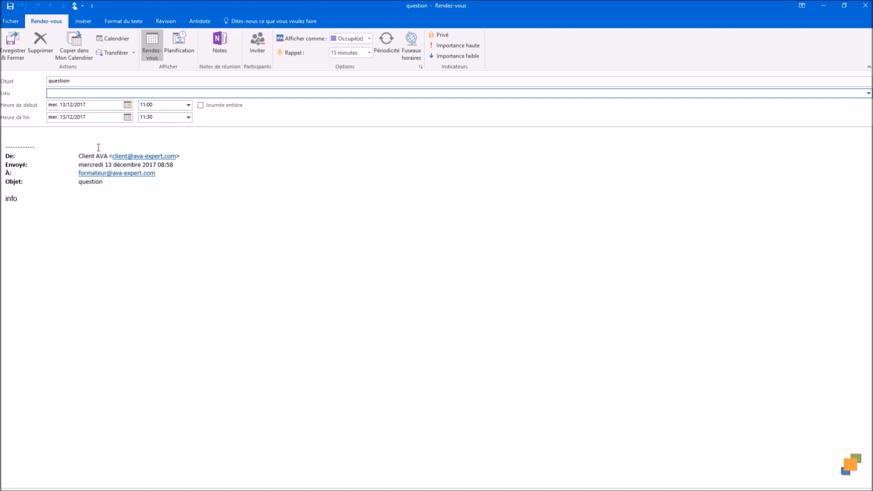
Prefix the appointment's subject with "Réunion :" so that it reads "Réunion : question"
left_click(50, 81)
type("Réunion :")
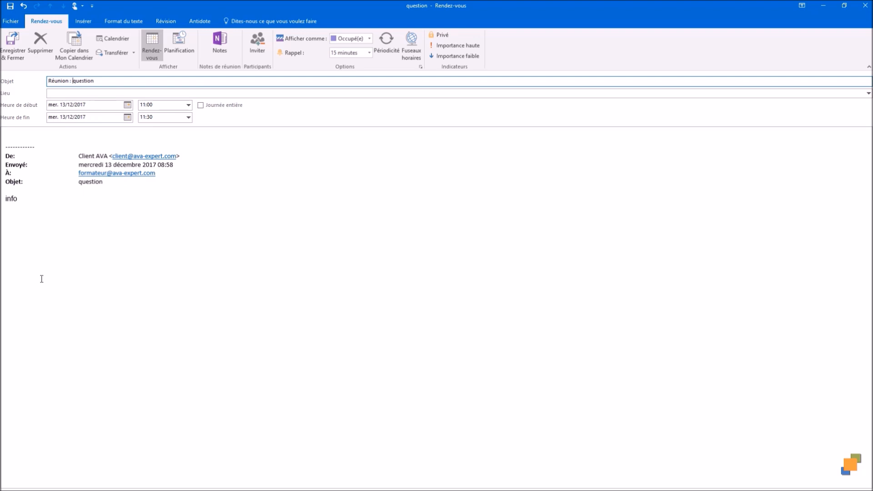
double_click(32, 196)
left_click(45, 234)
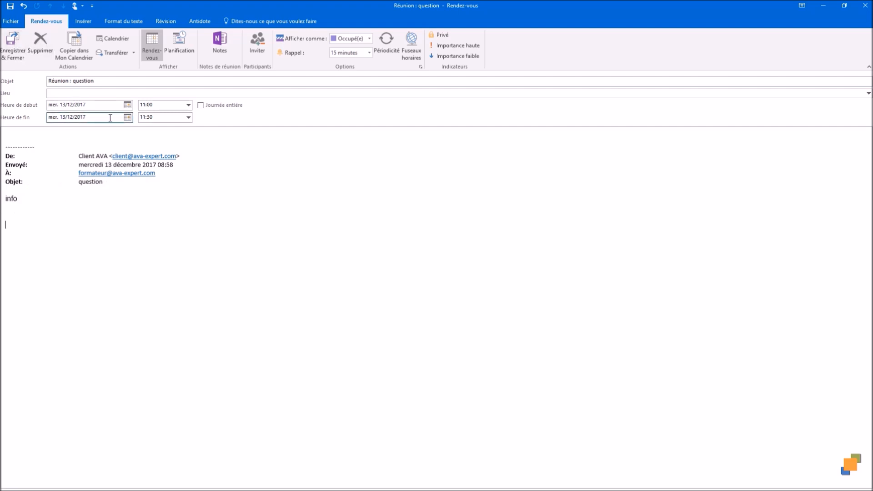
Set the appointment's date to Friday 15/12/2017 and its end time to 12:00
left_click(128, 106)
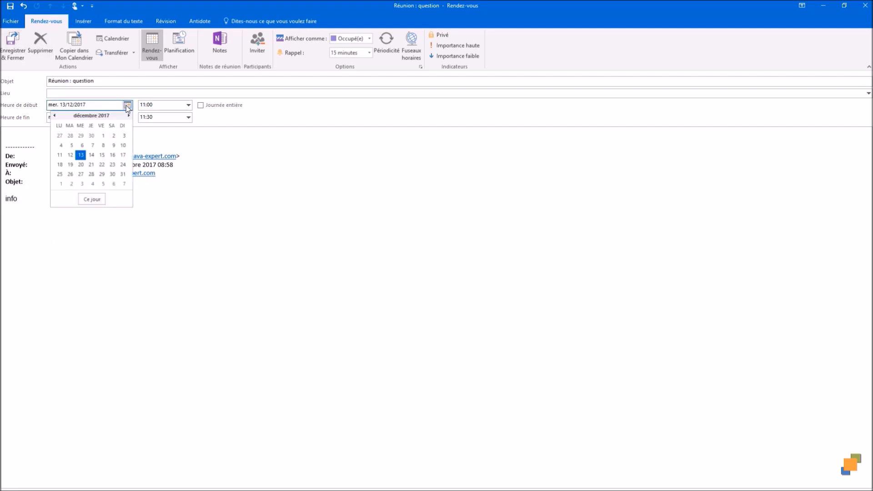
left_click(103, 155)
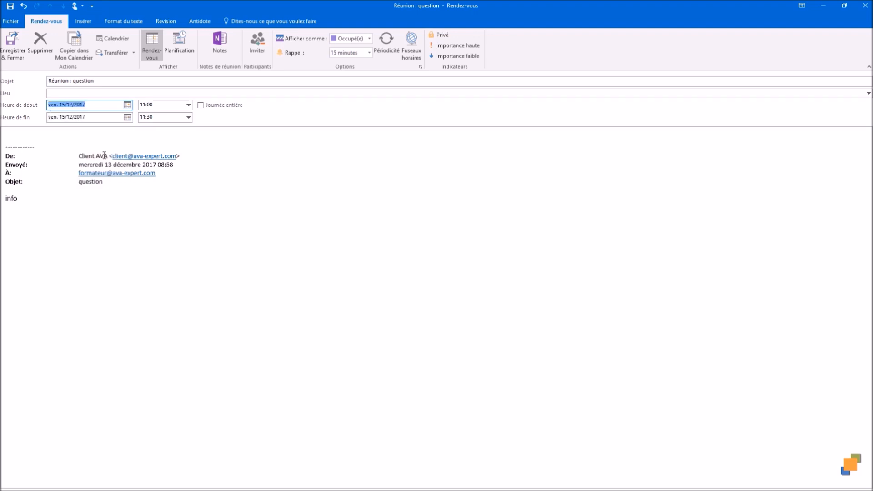
left_click(188, 117)
left_click(168, 144)
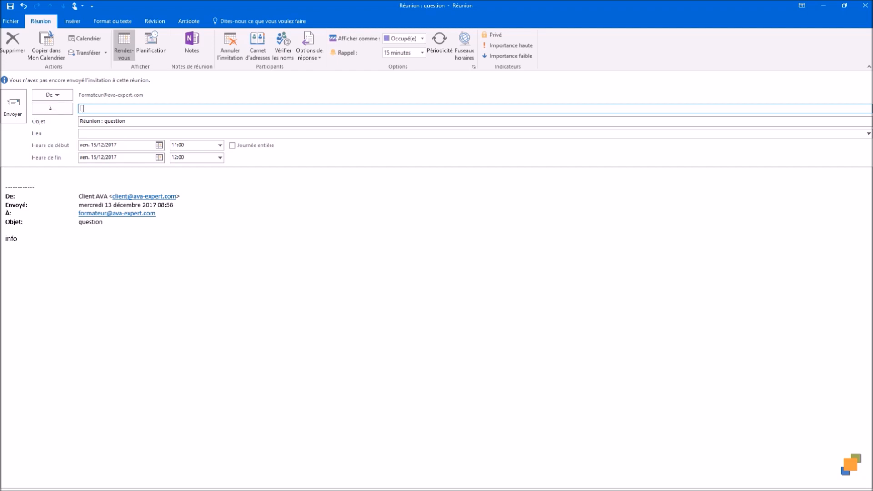
Invite the client to the meeting and send the request without a location
type("cl")
left_click(108, 121)
left_click(18, 104)
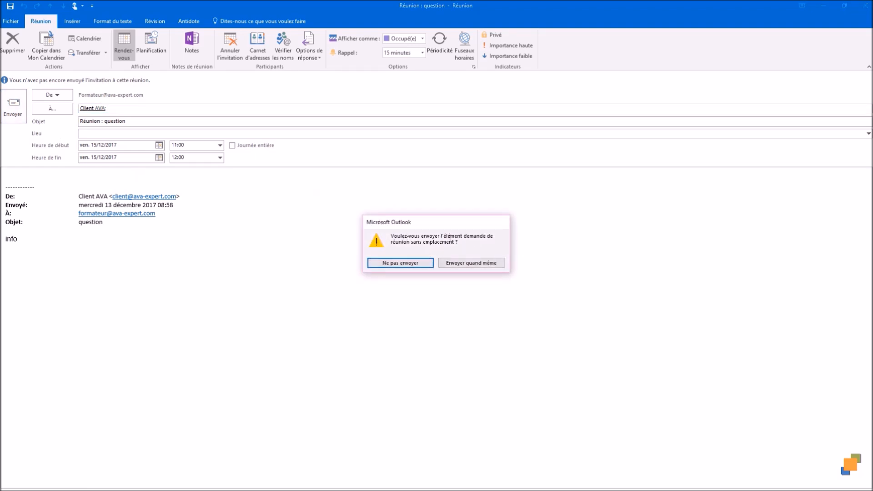
left_click(468, 265)
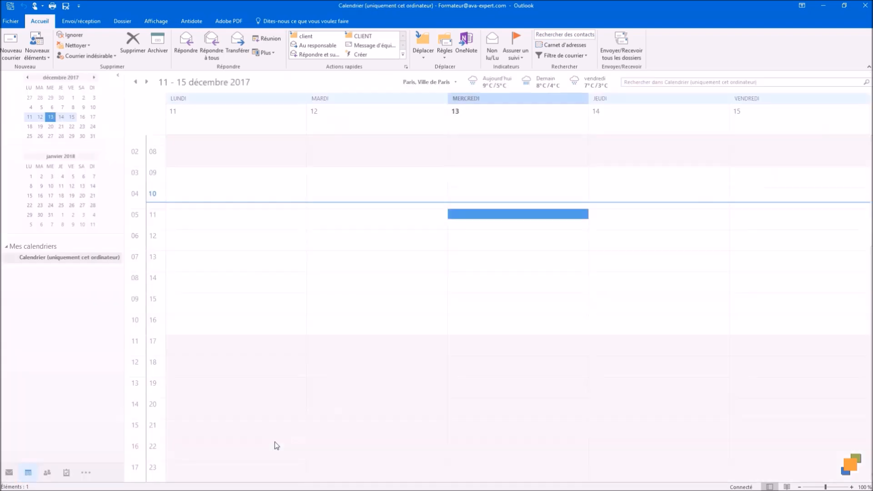
Check the "Réunion : question" meeting on 15 December in the calendar's work week and month views
mouse_move(762, 221)
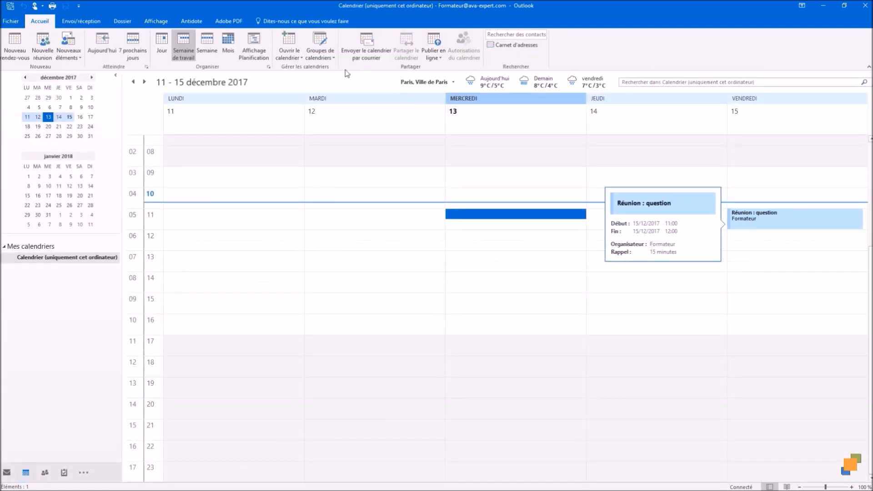
left_click(224, 44)
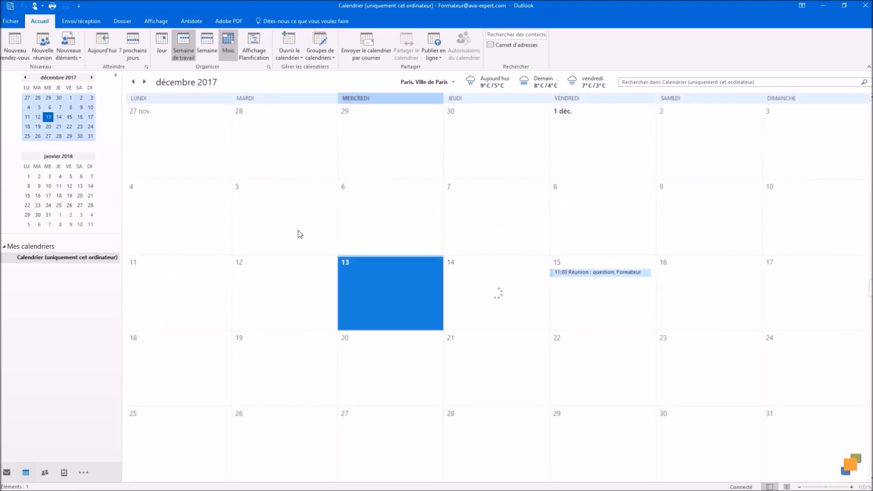
mouse_move(600, 278)
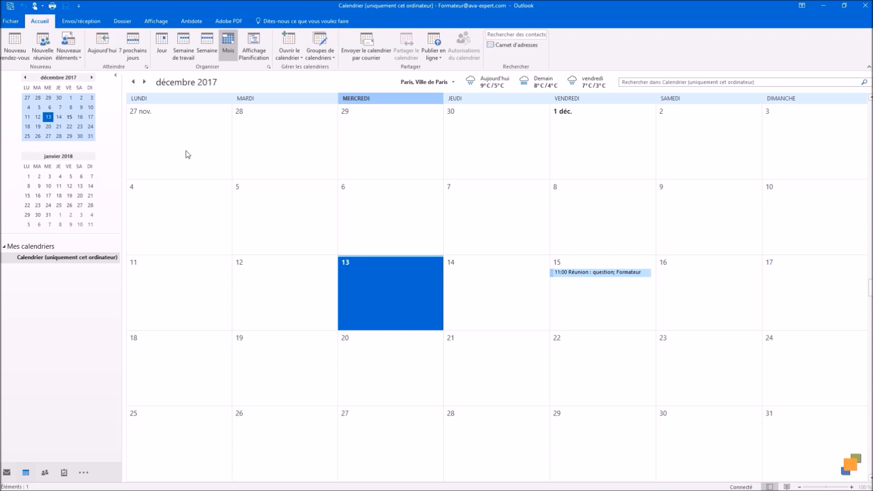
Display 14, 19 and 21 December 2017 side by side in the calendar
left_click(59, 116)
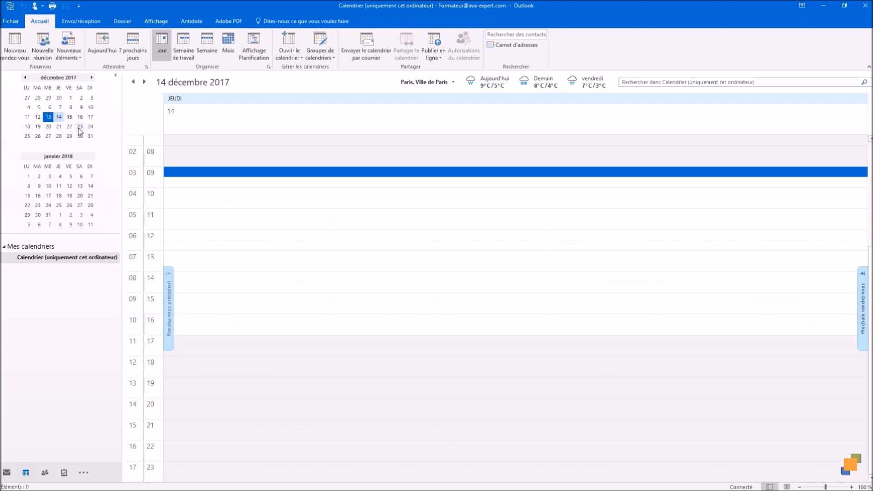
left_click(38, 126, "ctrl")
left_click(59, 126, "ctrl")
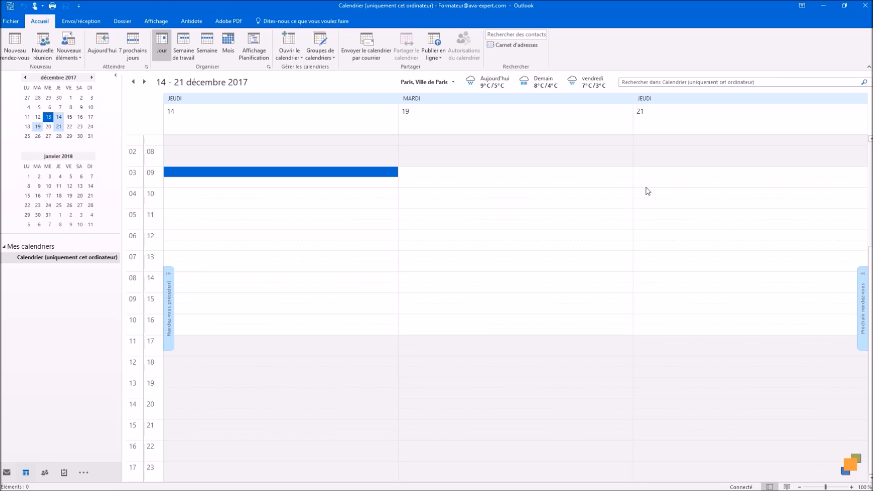
Review the date range and detail options for emailing the calendar, trying the next 7 days with availability only, and discard the message
left_click(366, 45)
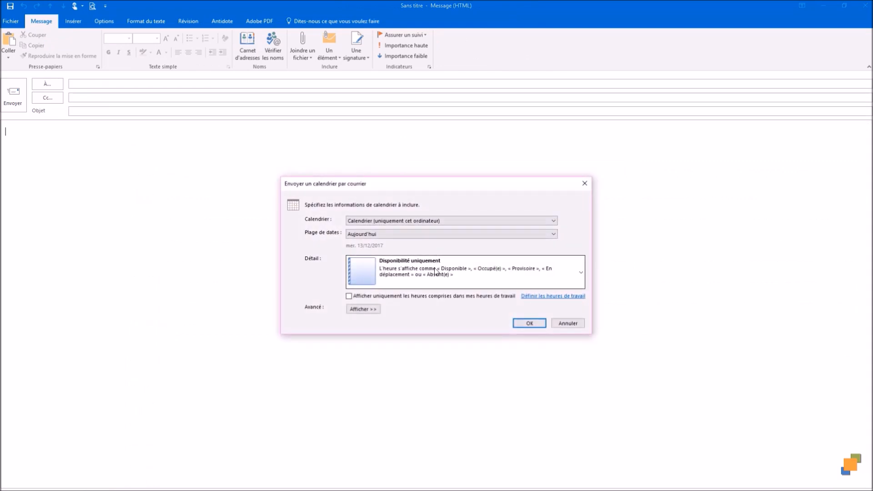
left_click(553, 234)
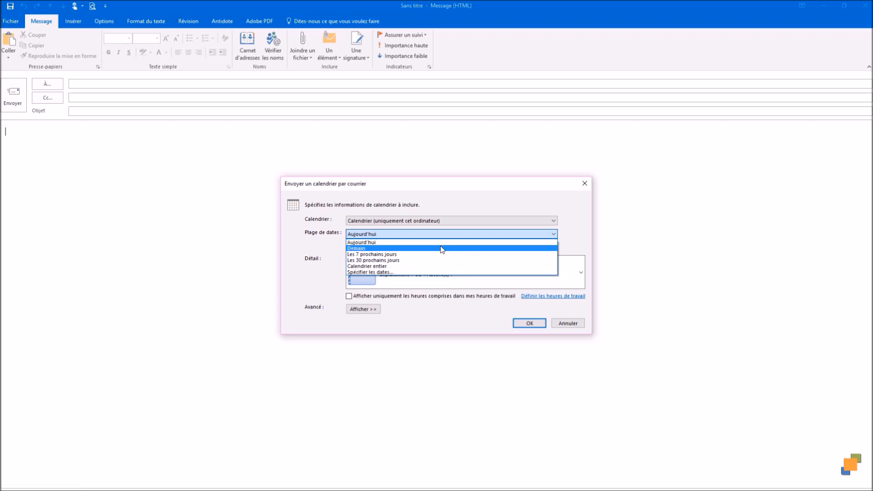
left_click(387, 255)
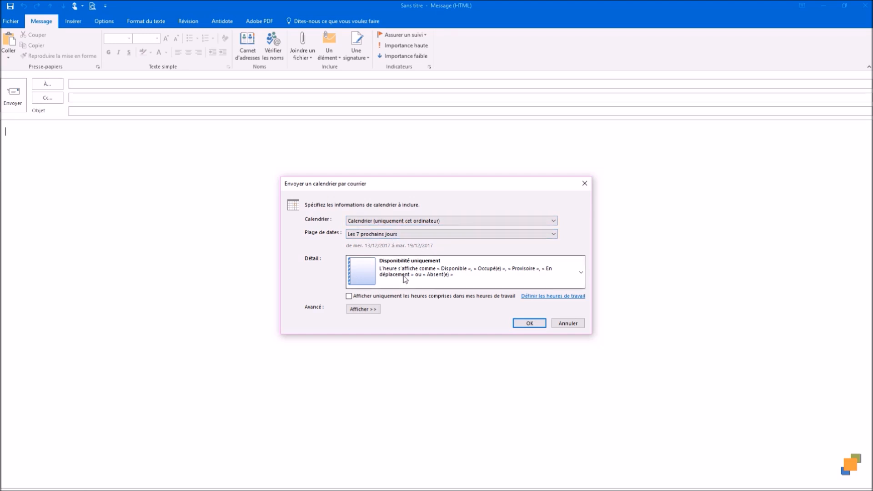
left_click(582, 275)
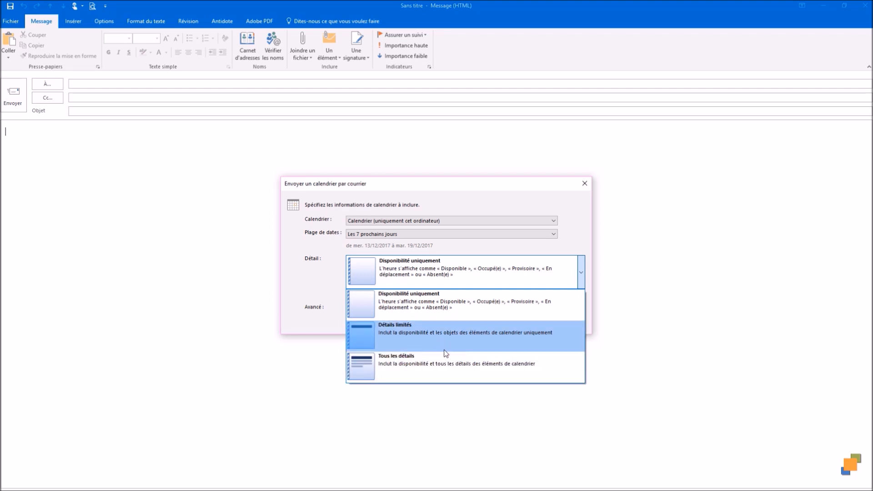
left_click(308, 282)
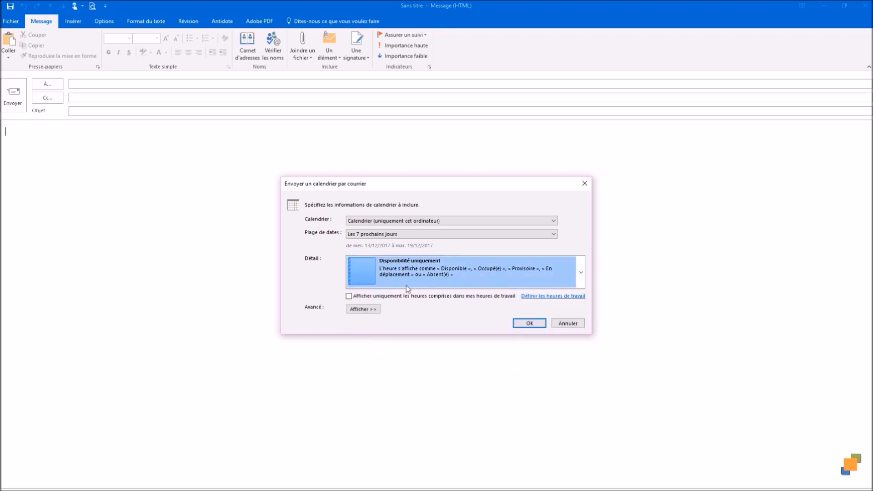
left_click(568, 324)
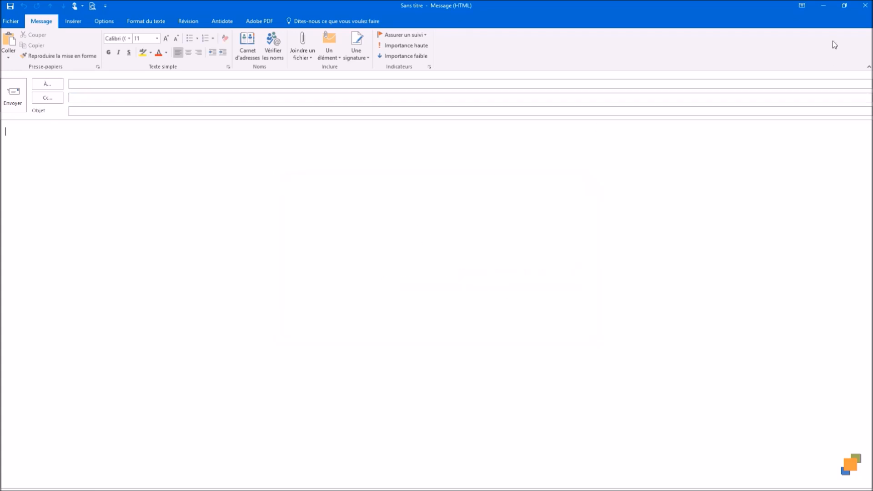
left_click(865, 6)
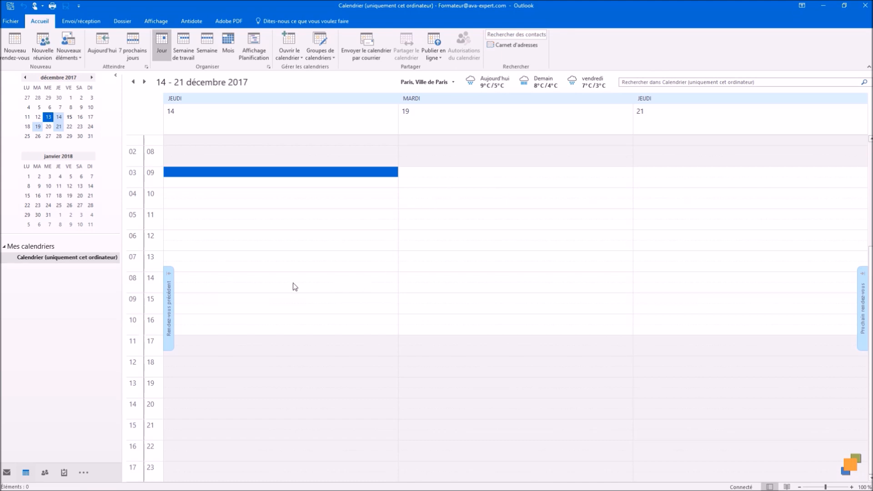
Peek at the upcoming appointments and display the calendar in month view for December 2017
mouse_move(28, 474)
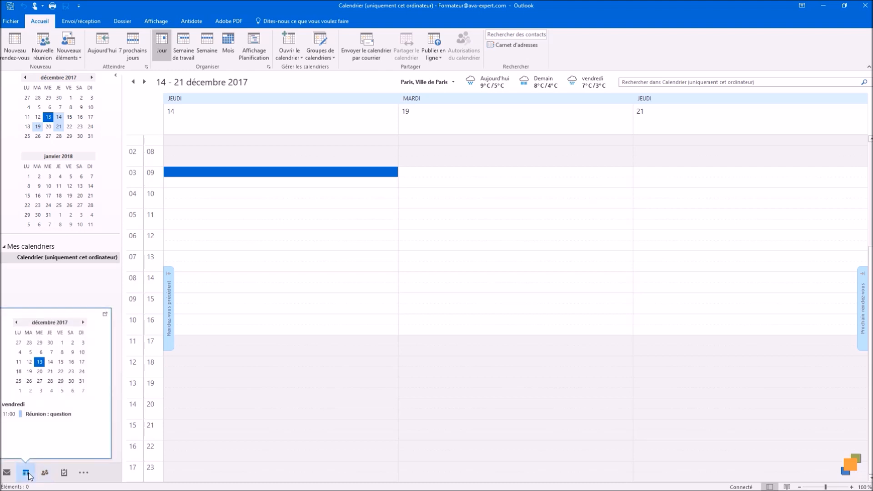
left_click(208, 44)
left_click(228, 43)
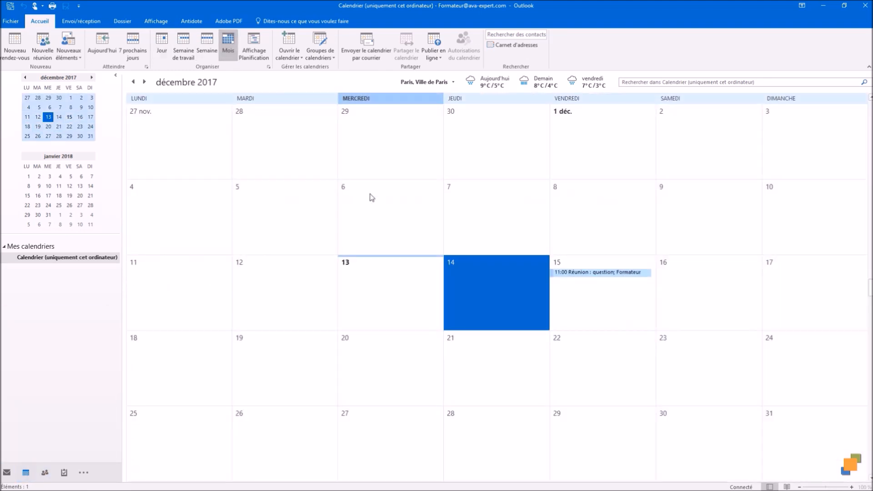
left_click(370, 193)
left_click(369, 193)
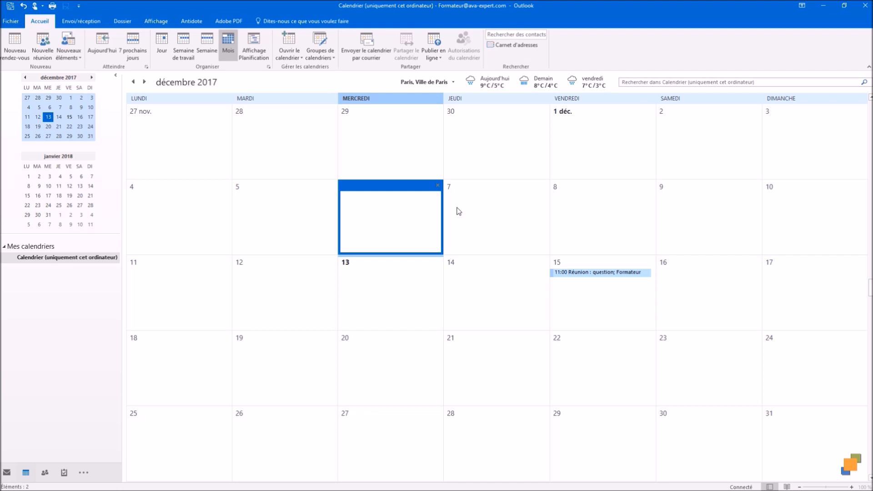
Add a conditional formatting rule named "Reunion" with a green colour to the calendar view
left_click(155, 23)
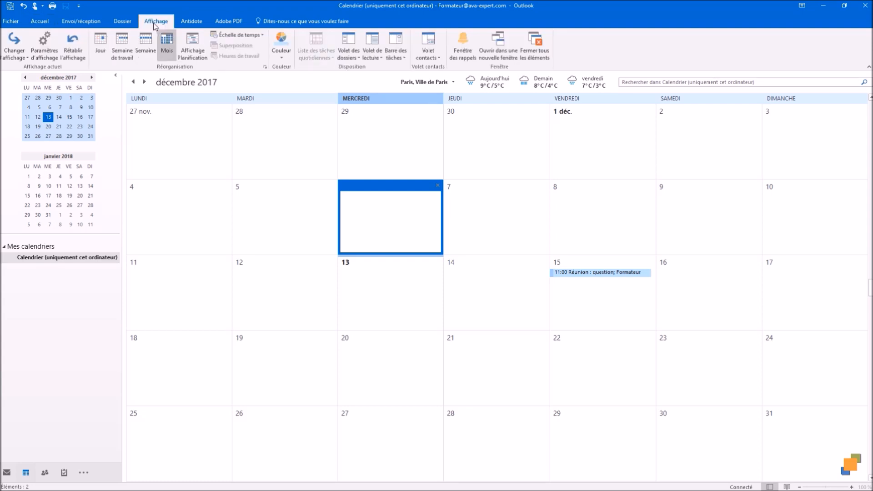
left_click(42, 43)
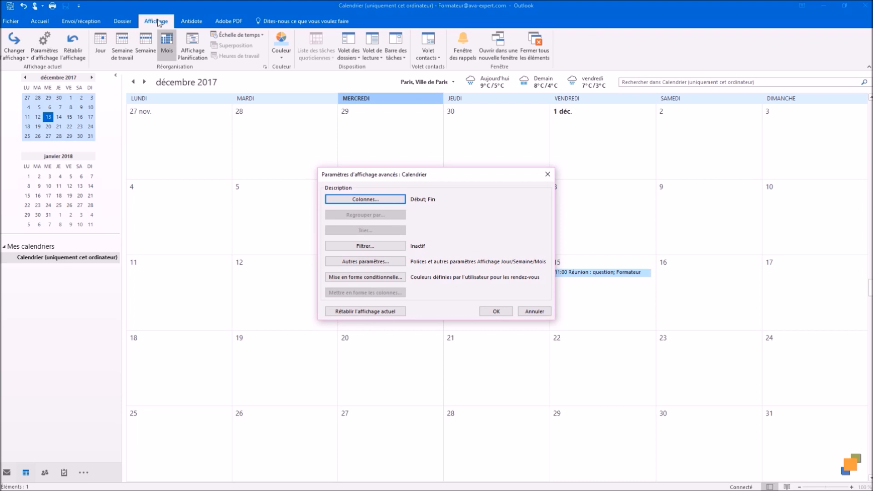
left_click(365, 279)
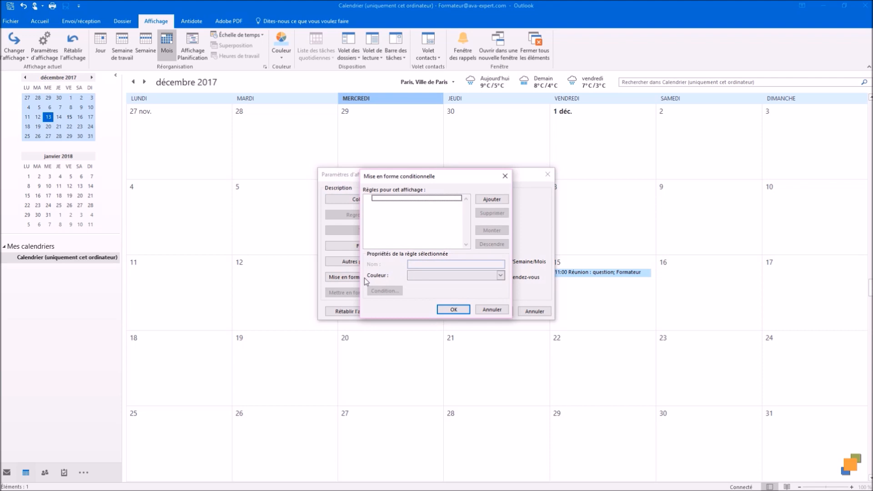
left_click(493, 202)
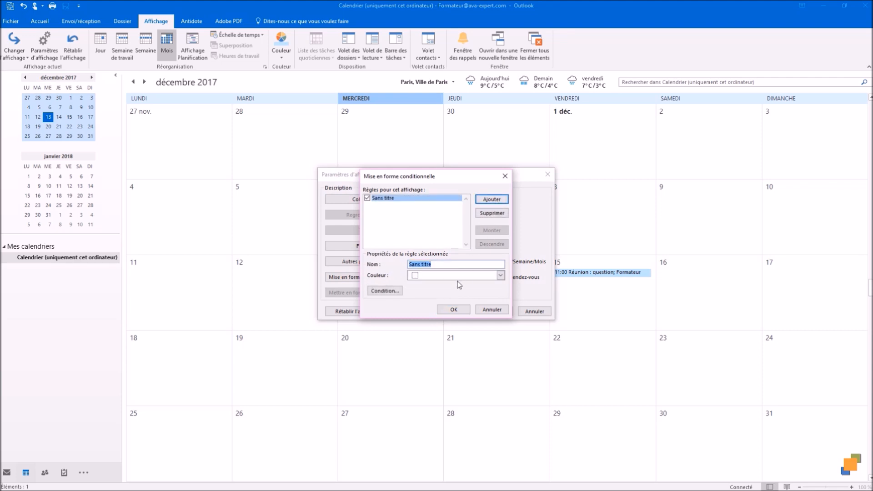
type("Reunion")
left_click(502, 276)
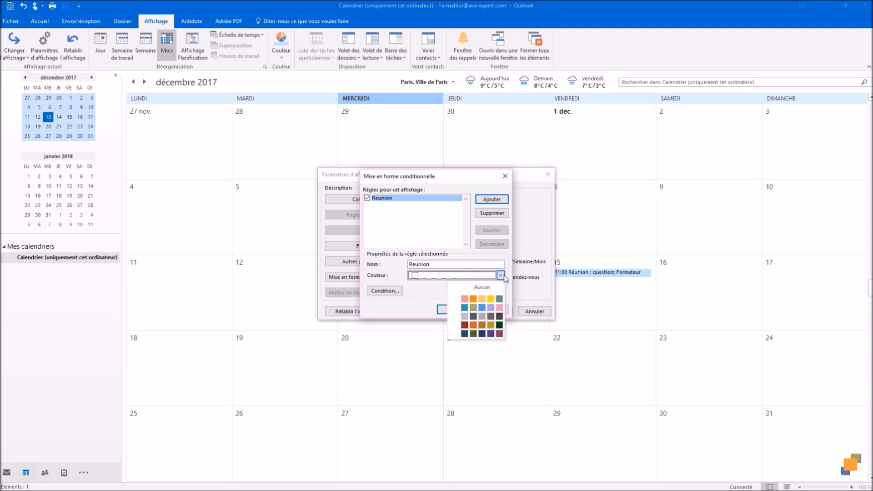
left_click(499, 299)
Set the rule's condition to match "Réunion" in the subject field only and apply the view settings
left_click(385, 291)
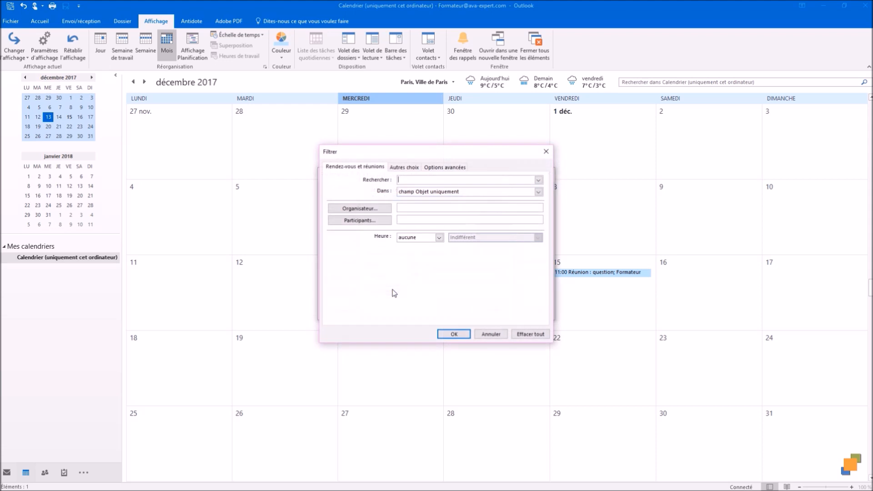
left_click_drag(425, 154, 294, 155)
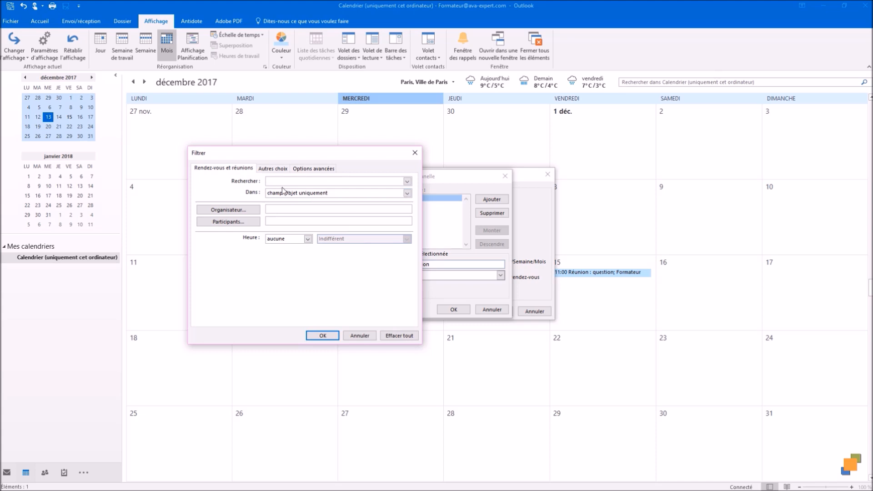
type("Réunion")
left_click(321, 336)
left_click(453, 309)
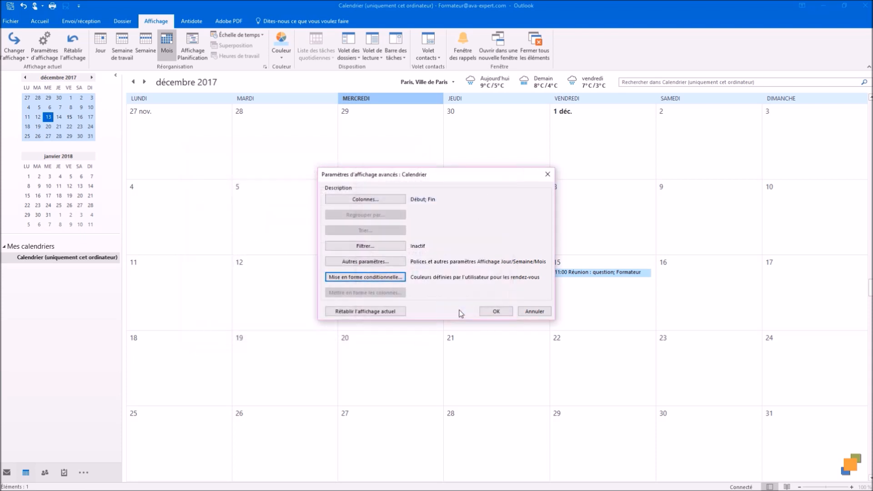
left_click(495, 312)
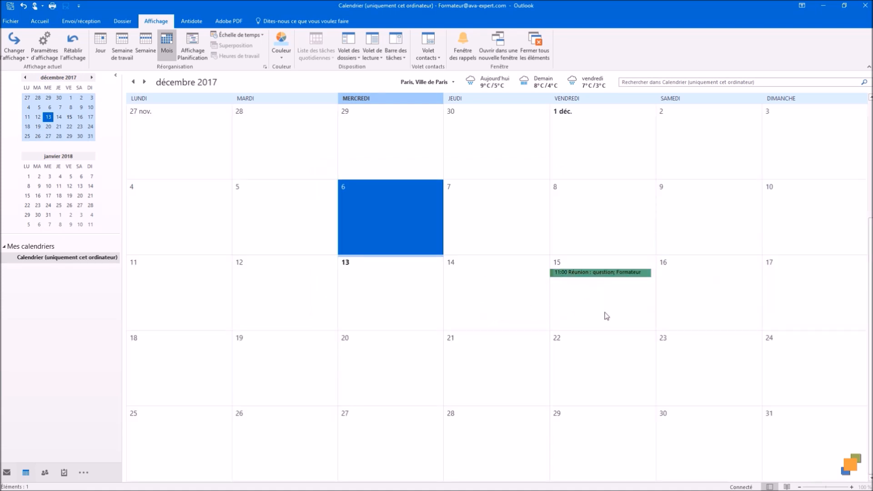
Create an all-day event titled "test" on 12 December 2017 and dismiss all reminders
left_click(278, 295)
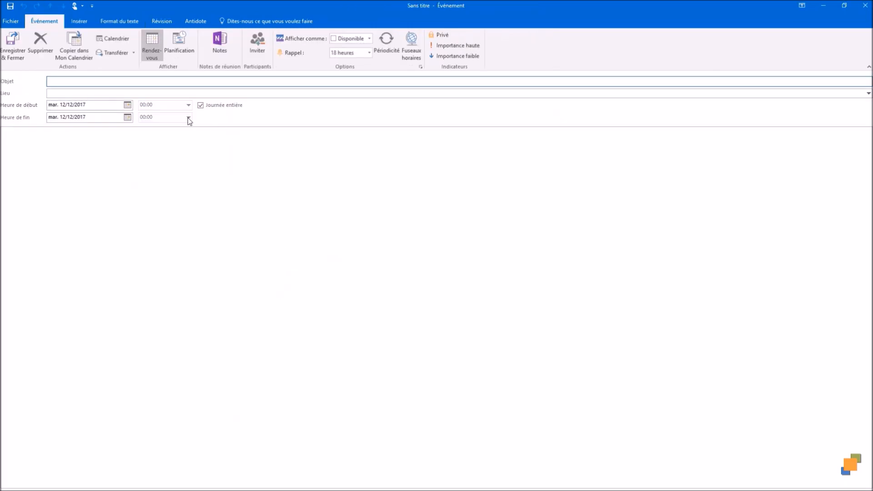
type("test")
left_click(10, 46)
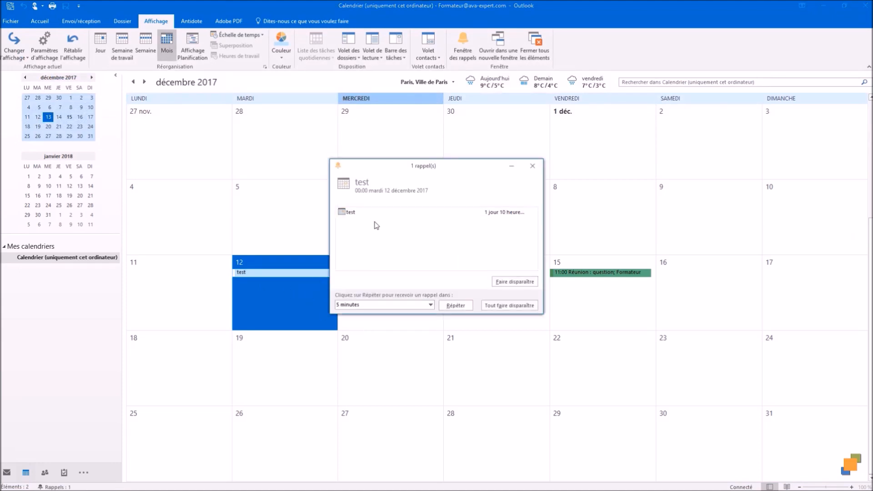
left_click(530, 306)
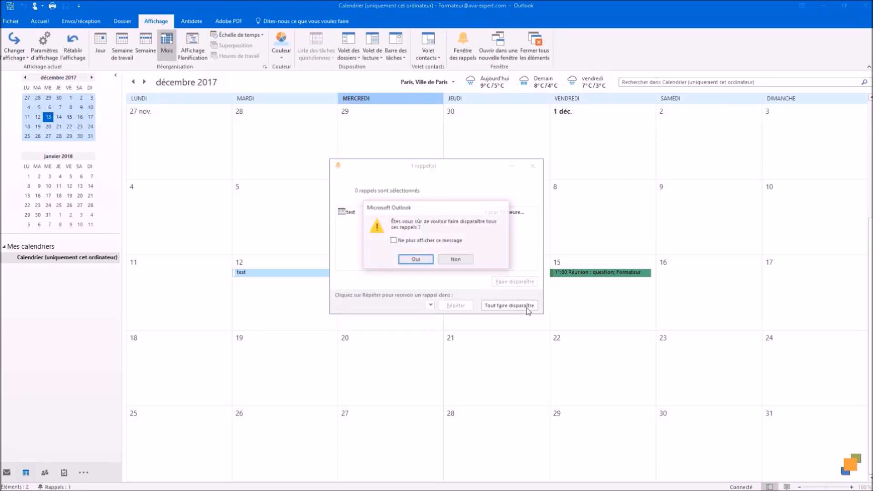
left_click(423, 257)
left_click(569, 206)
left_click(570, 207)
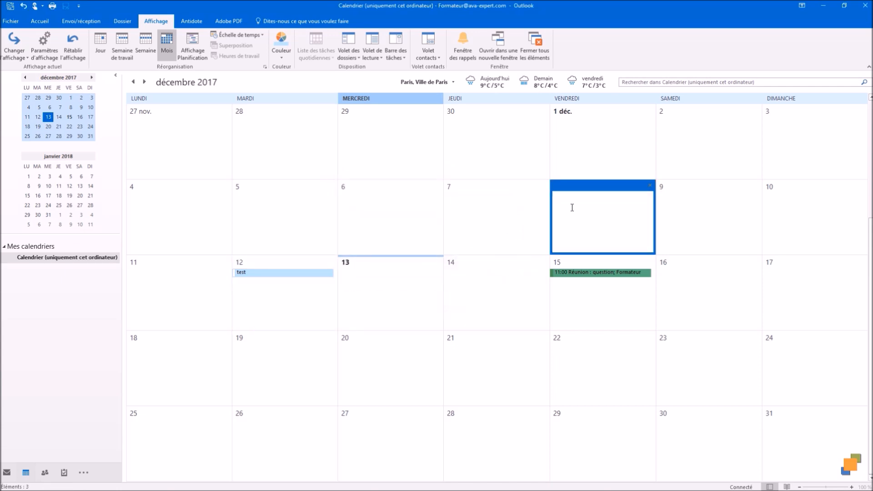
key("Escape")
Create the appointment "réunion évaluation" on 6 December 2017 from 09:00 to 09:30 and close its reminder
left_click(379, 192)
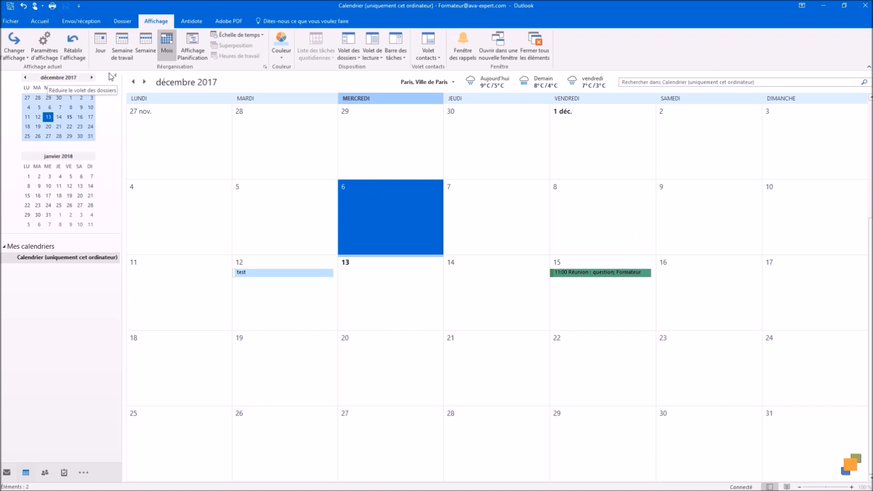
left_click(39, 21)
left_click(15, 54)
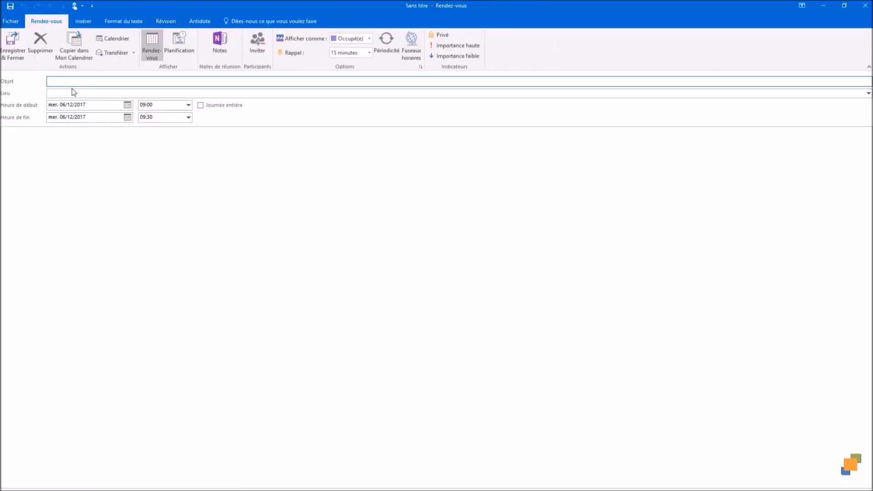
type("réunion évaluation")
left_click(13, 45)
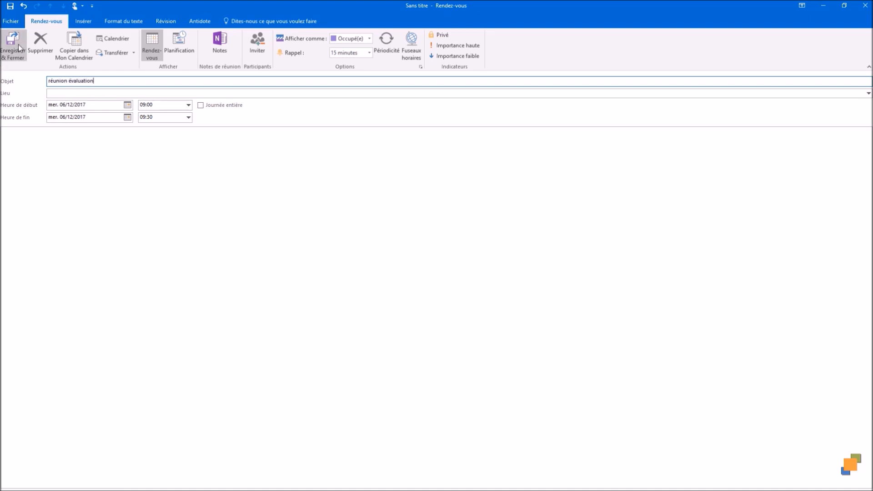
left_click(296, 207)
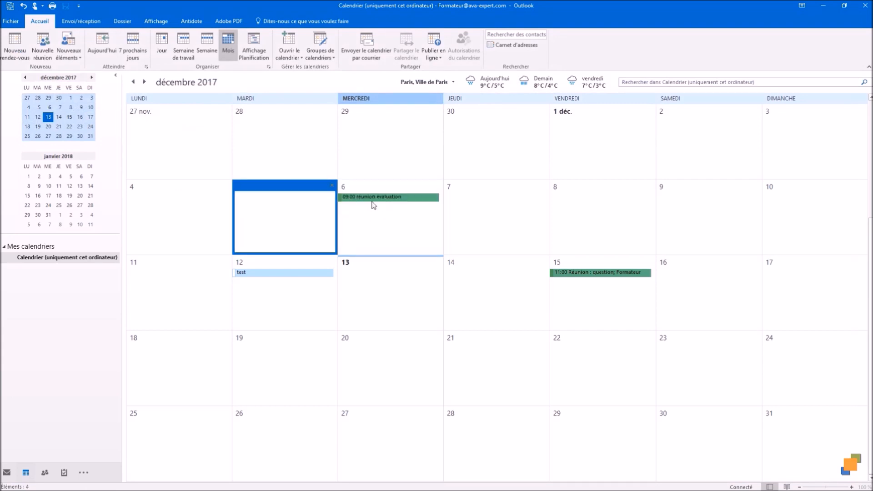
mouse_move(374, 205)
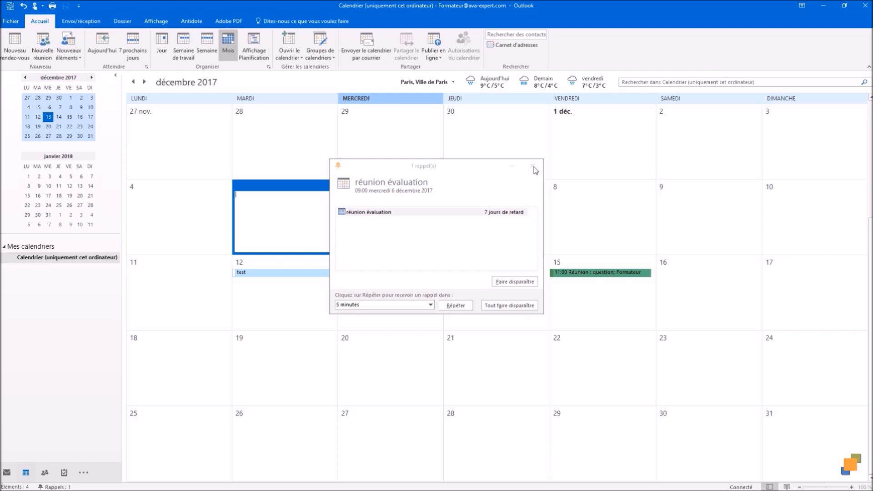
left_click(534, 167)
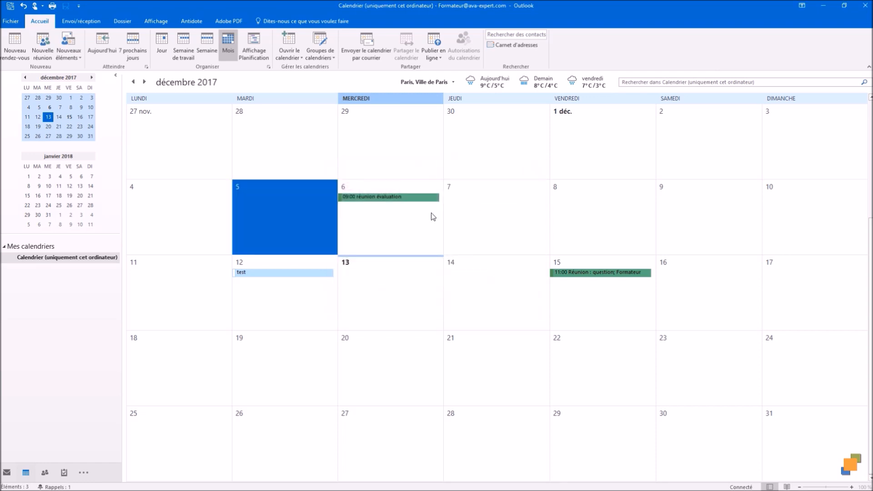